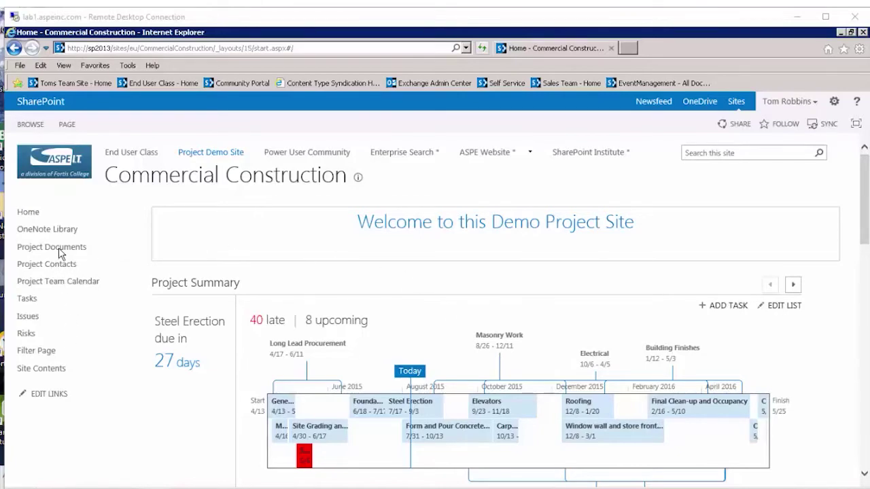
Look over the Project Documents library, then browse the Tasks list and its assignees
{"action": "left_click", "coordinate": [59, 248]}
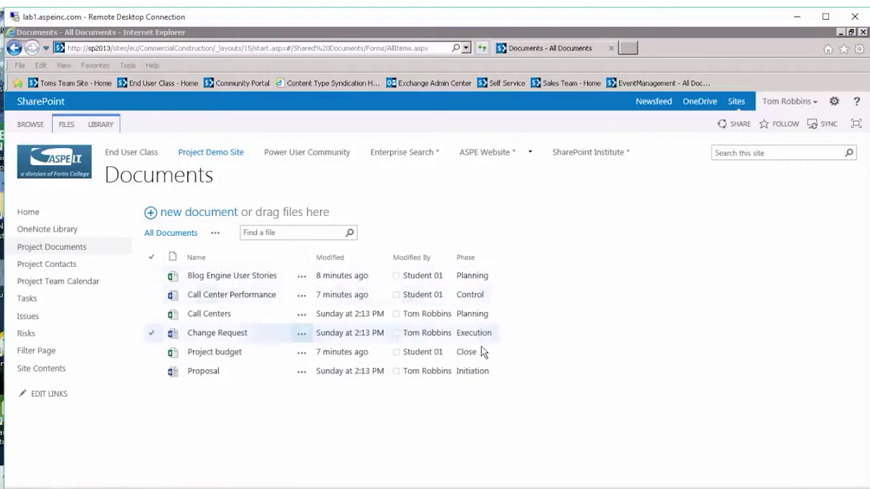
{"action": "left_click", "coordinate": [29, 301]}
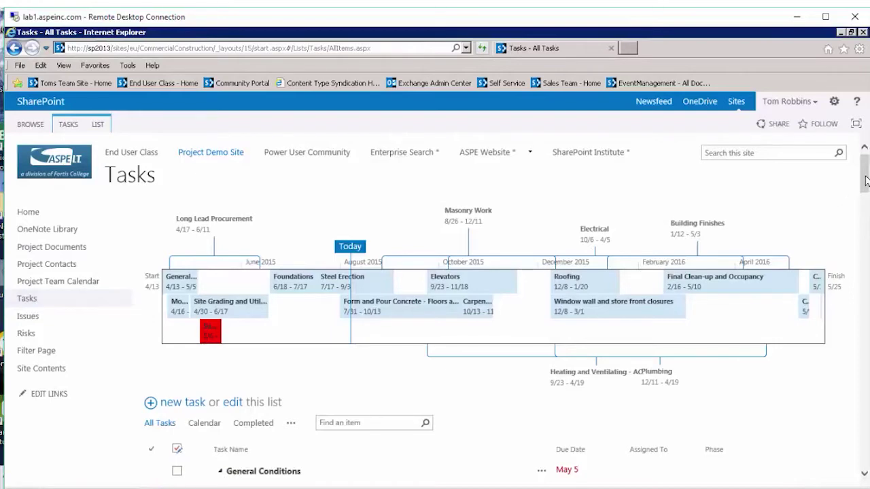
{"action": "left_click_drag", "start_coordinate": [866, 180], "coordinate": [866, 239]}
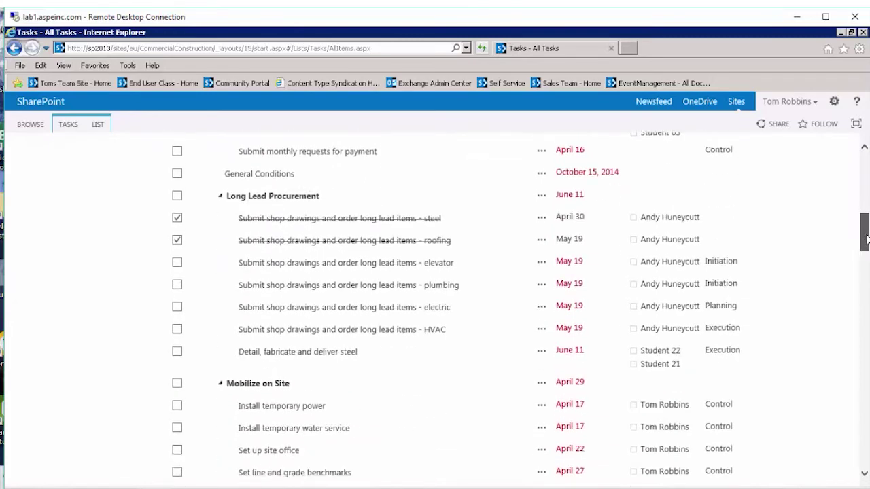
{"action": "scroll", "coordinate": [786, 270], "scroll_direction": "down", "scroll_amount": 2}
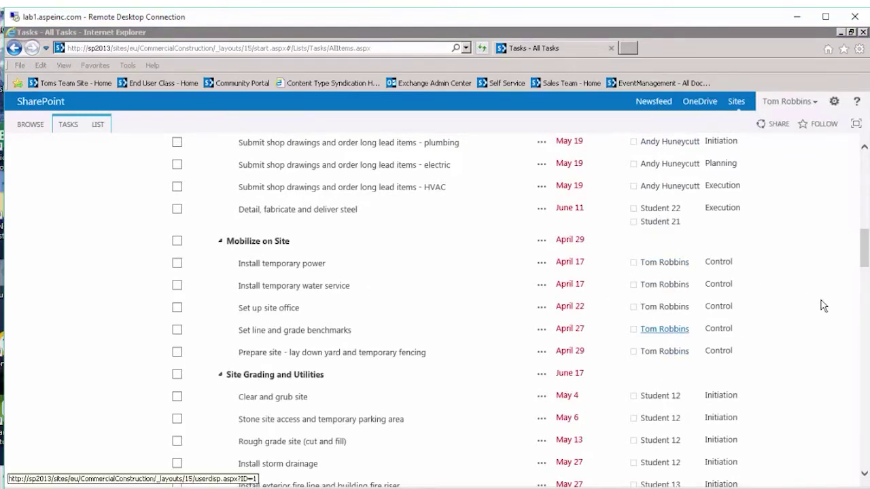
{"action": "left_click_drag", "start_coordinate": [862, 258], "coordinate": [862, 164]}
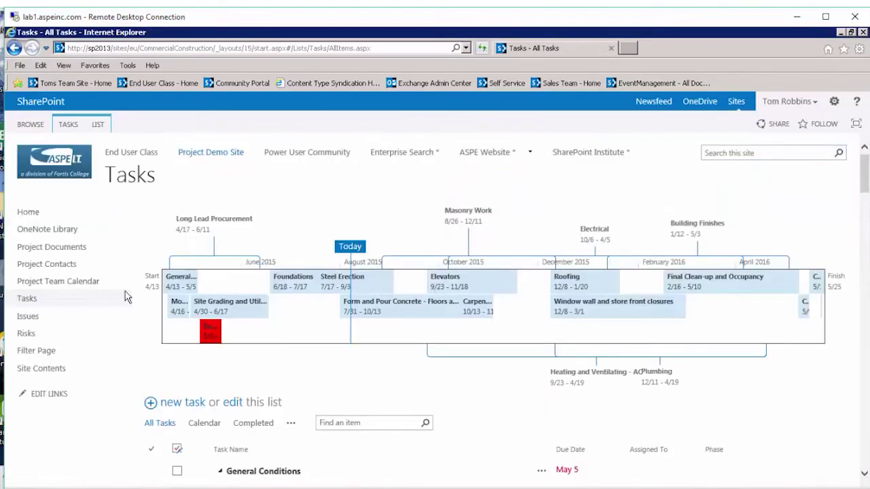
Open the Filter Page and browse its Tasks and Documents web parts, selecting the Call Centers document
{"action": "left_click", "coordinate": [36, 351]}
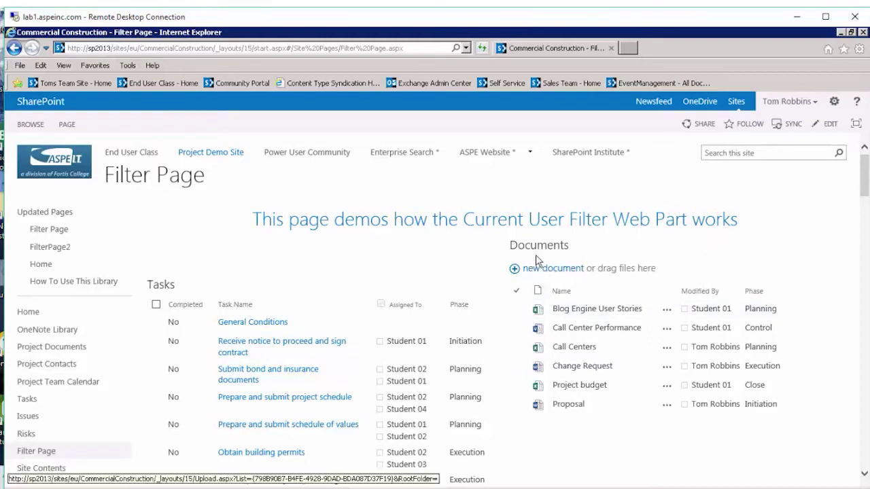
{"action": "left_click", "coordinate": [517, 347]}
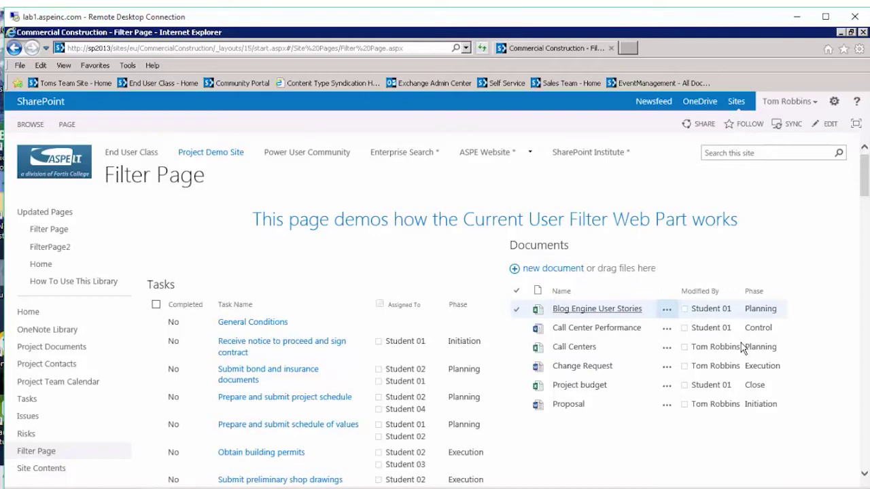
{"action": "mouse_move", "coordinate": [709, 359]}
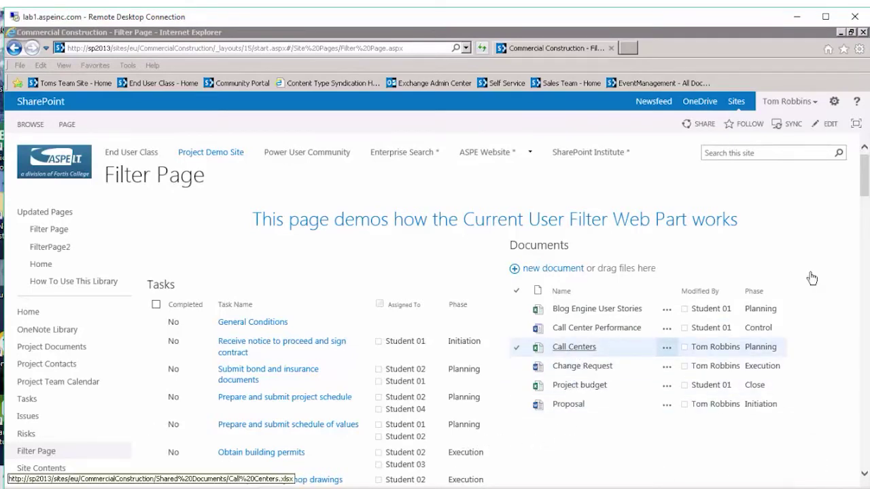
{"action": "left_click_drag", "start_coordinate": [866, 187], "coordinate": [867, 253]}
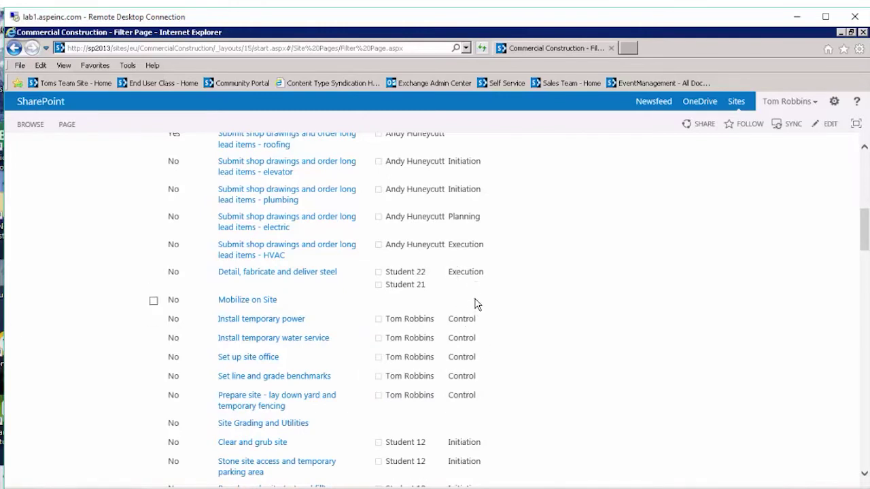
{"action": "left_click_drag", "start_coordinate": [865, 228], "coordinate": [865, 174]}
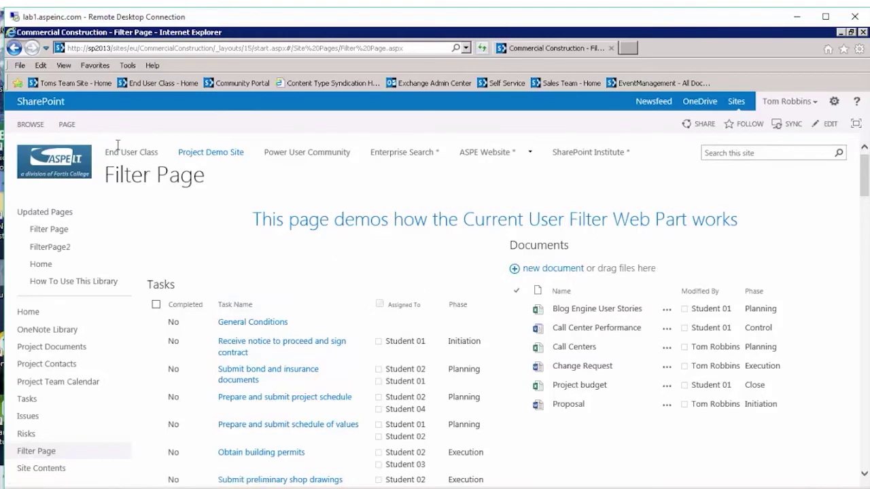
Put the page in edit mode and insert a Current User Filter web part from Filters
{"action": "left_click", "coordinate": [67, 125]}
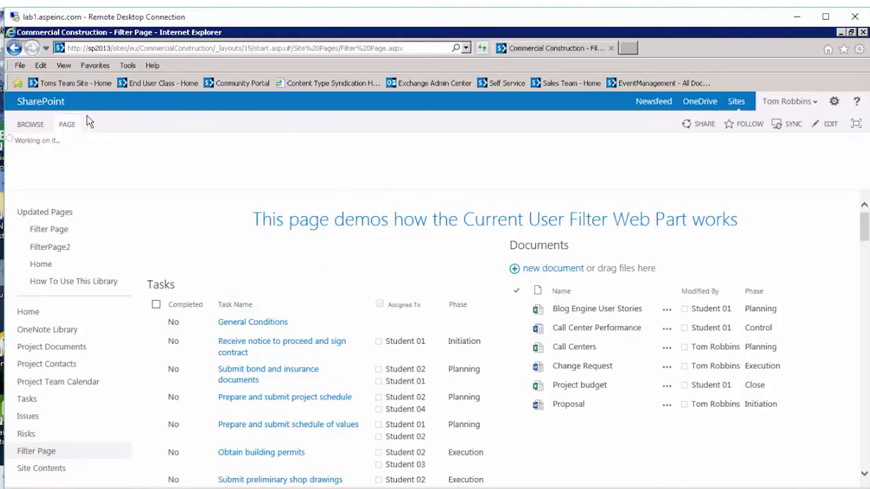
{"action": "left_click", "coordinate": [16, 160]}
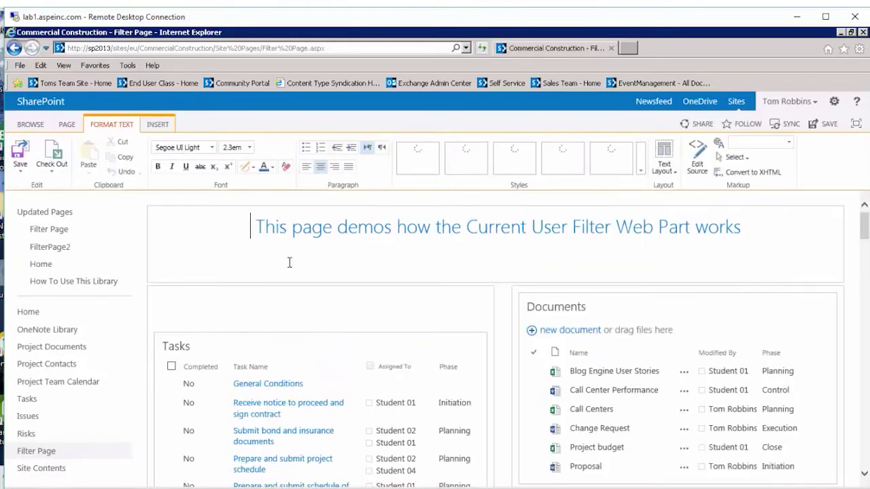
{"action": "left_click", "coordinate": [157, 125]}
{"action": "left_click", "coordinate": [208, 160]}
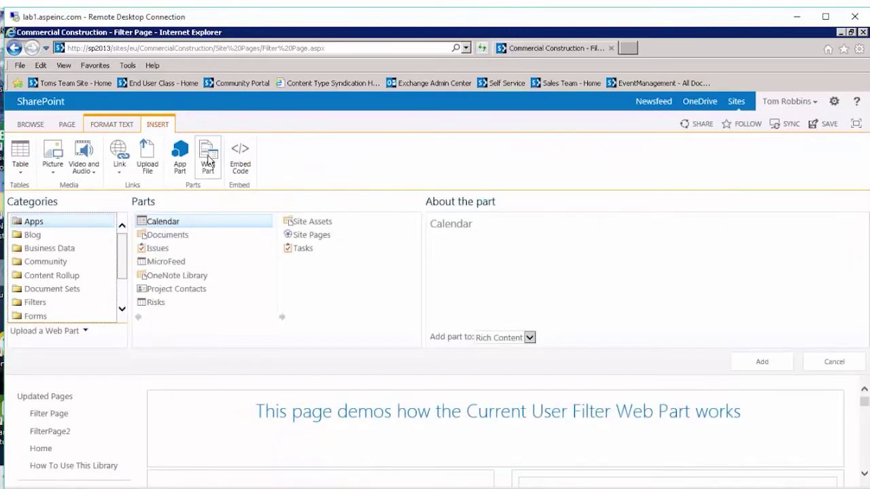
{"action": "left_click", "coordinate": [34, 306]}
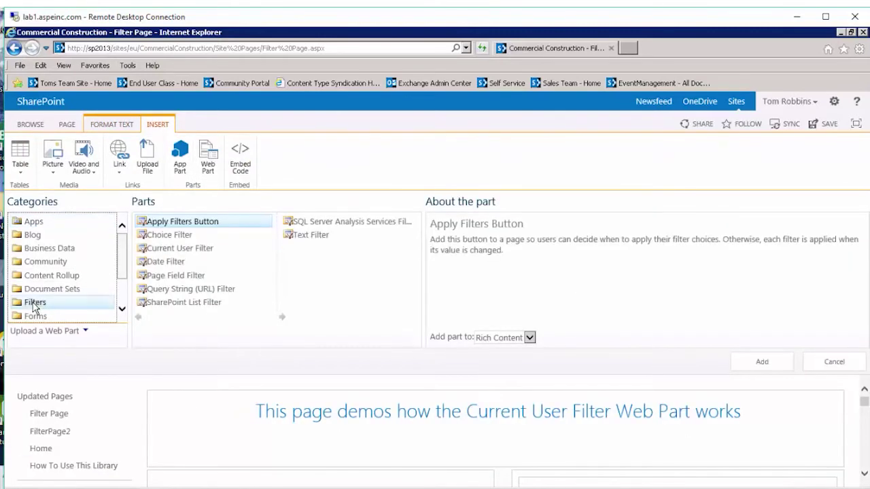
{"action": "left_click", "coordinate": [172, 249]}
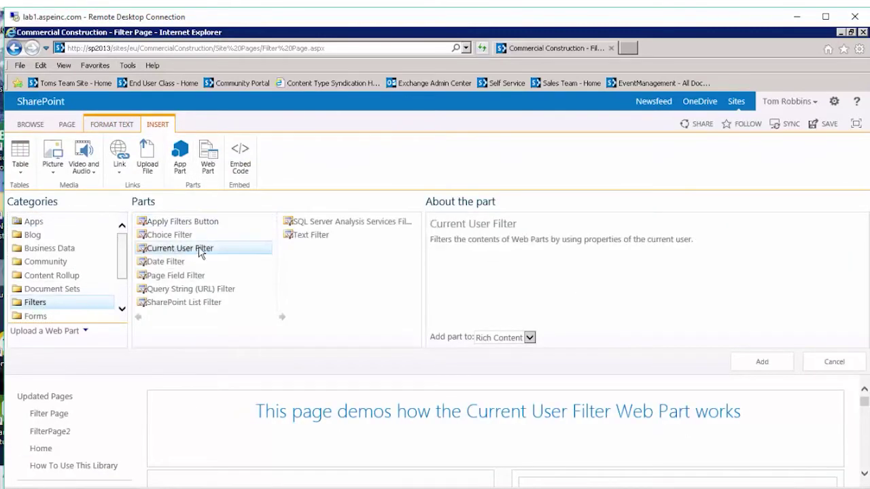
{"action": "left_click", "coordinate": [784, 358]}
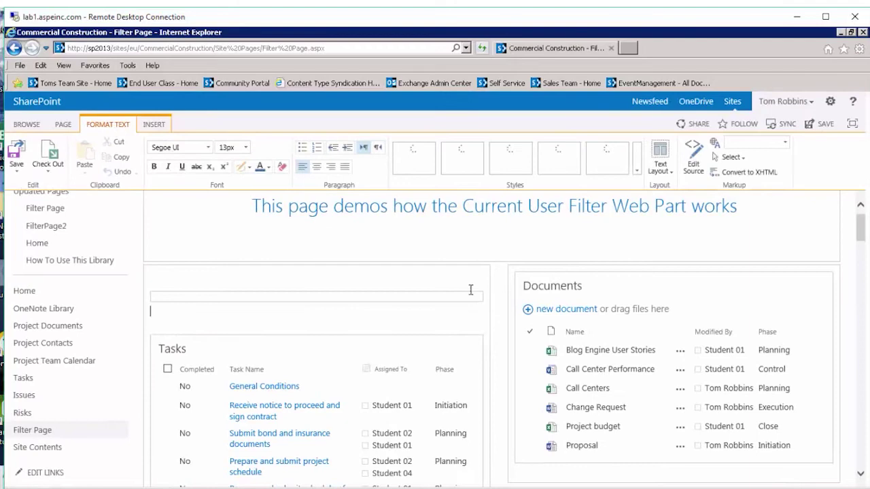
Select the new Current User Filter web part to bring up its web part commands
{"action": "left_click", "coordinate": [231, 295]}
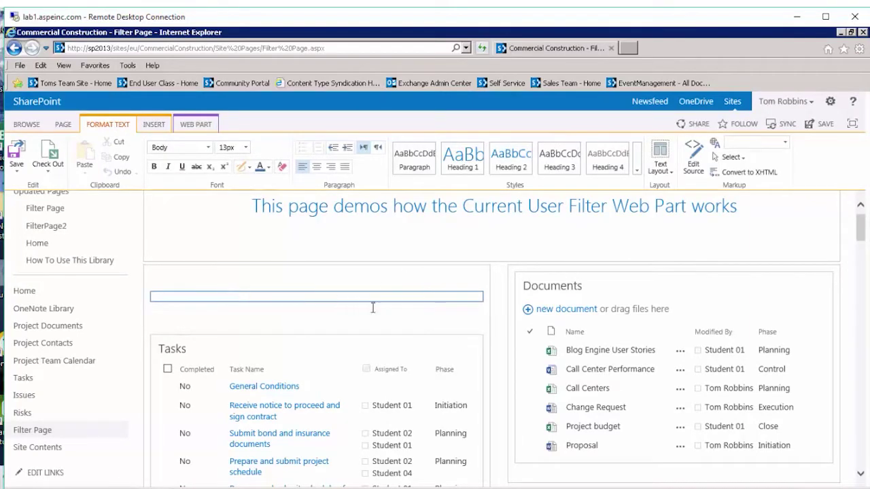
{"action": "left_click", "coordinate": [285, 323]}
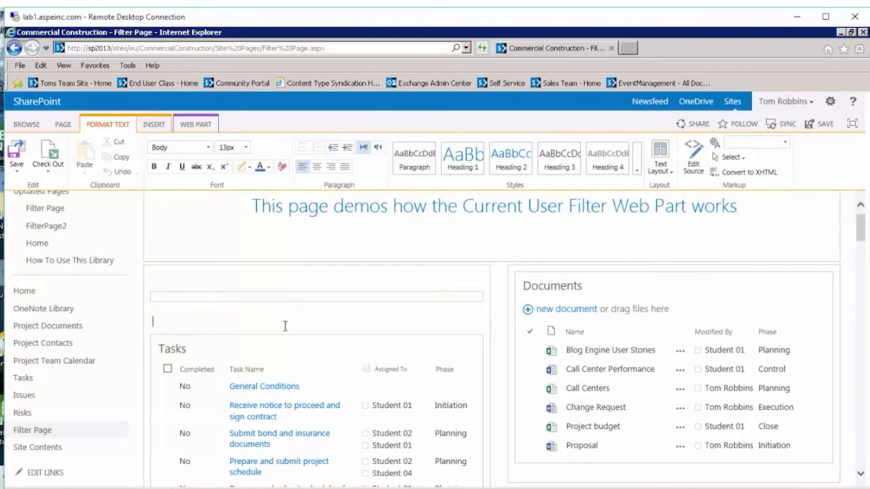
{"action": "left_click", "coordinate": [238, 293]}
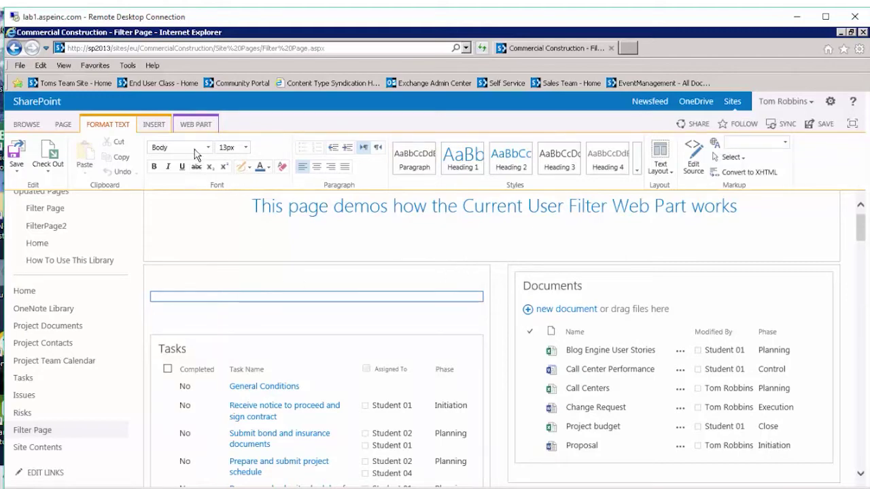
{"action": "left_click", "coordinate": [196, 126]}
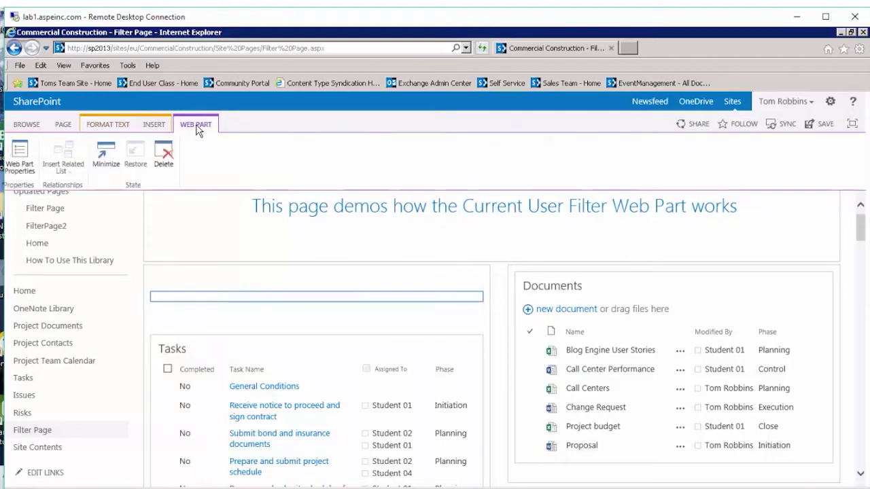
In the filter's tool pane, choose 'SharePoint profile value for current user' and select Name
{"action": "left_click", "coordinate": [23, 153]}
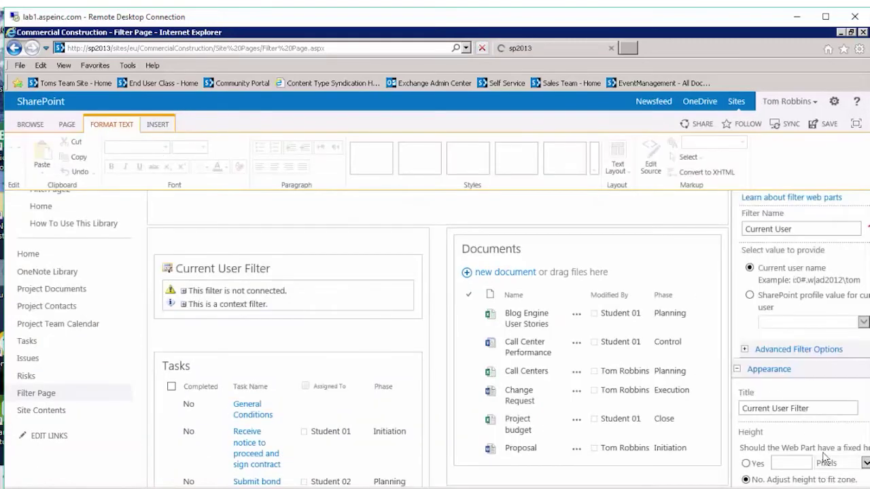
{"action": "left_click", "coordinate": [842, 481]}
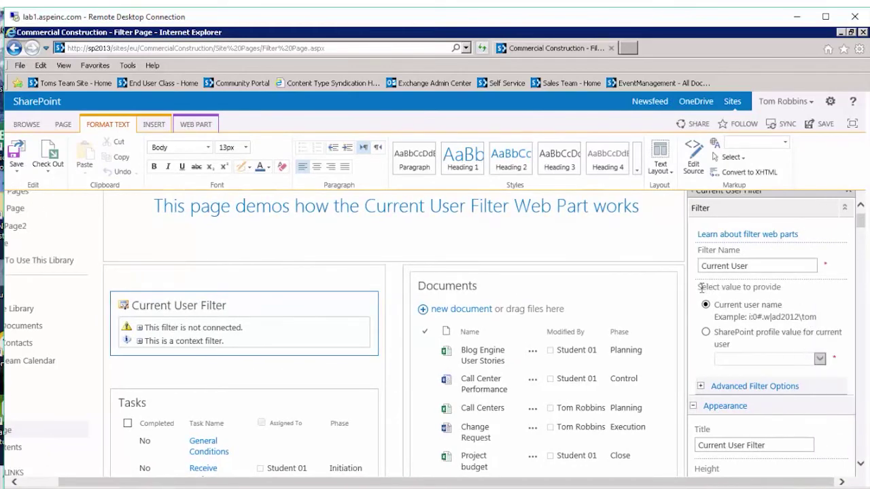
{"action": "triple_click", "coordinate": [756, 288]}
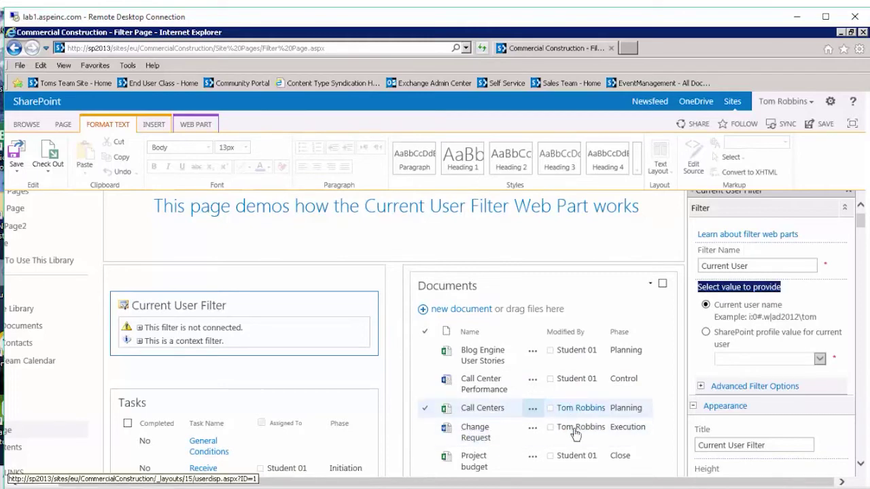
{"action": "mouse_move", "coordinate": [577, 428]}
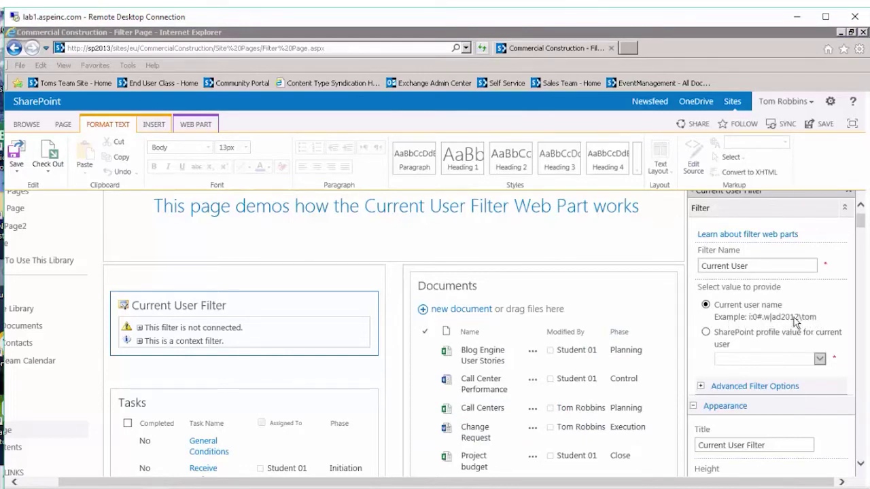
{"action": "double_click", "coordinate": [705, 333]}
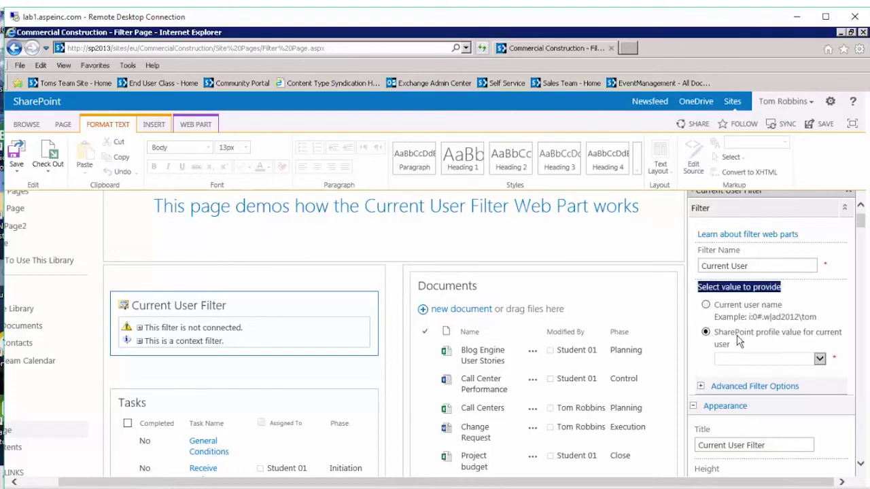
{"action": "left_click", "coordinate": [820, 359]}
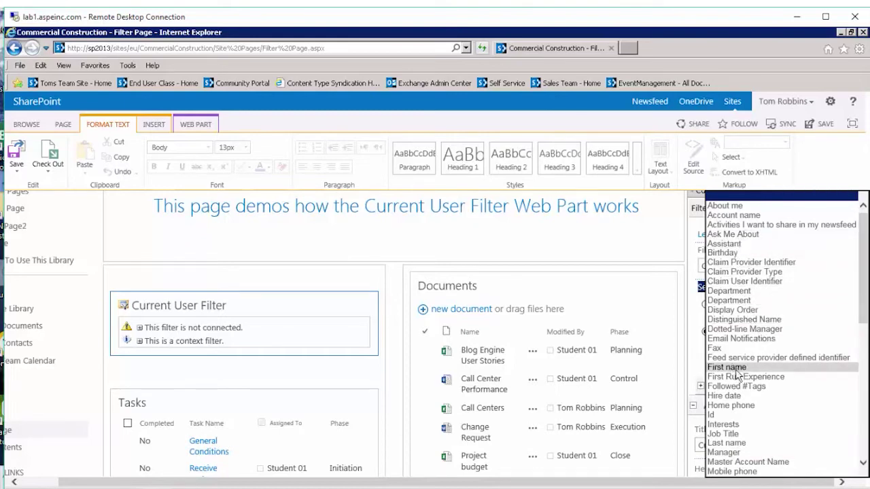
{"action": "scroll", "coordinate": [868, 315], "scroll_direction": "down", "scroll_amount": 1}
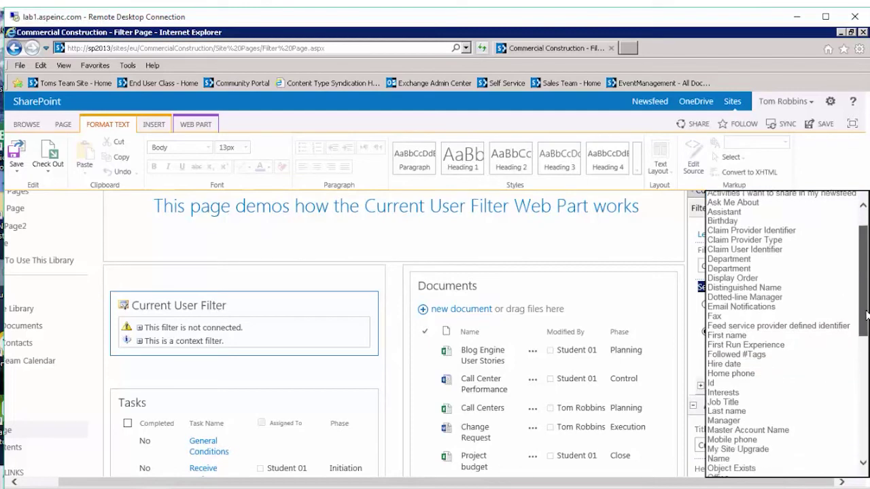
{"action": "scroll", "coordinate": [867, 315], "scroll_direction": "down", "scroll_amount": 1}
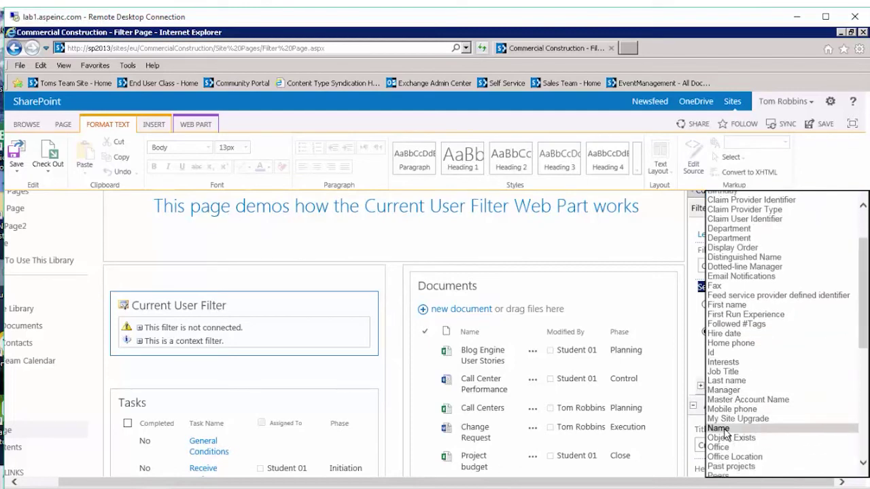
{"action": "left_click", "coordinate": [721, 429]}
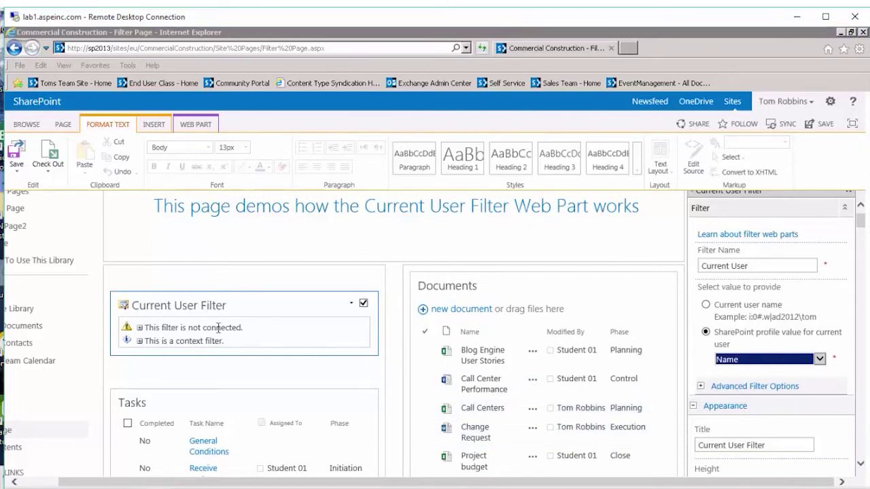
Send the filter values to Documents as Get Filter Values From, filtering on the Modified By field
{"action": "left_click", "coordinate": [351, 309]}
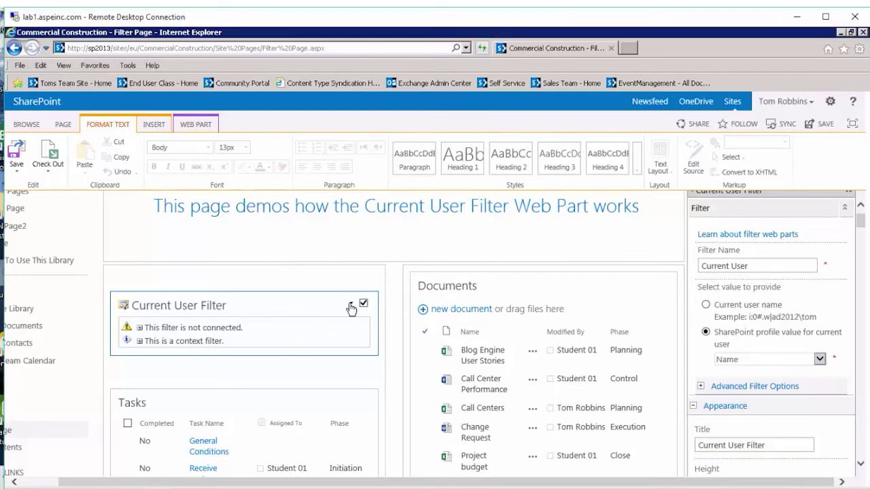
{"action": "left_click", "coordinate": [352, 309]}
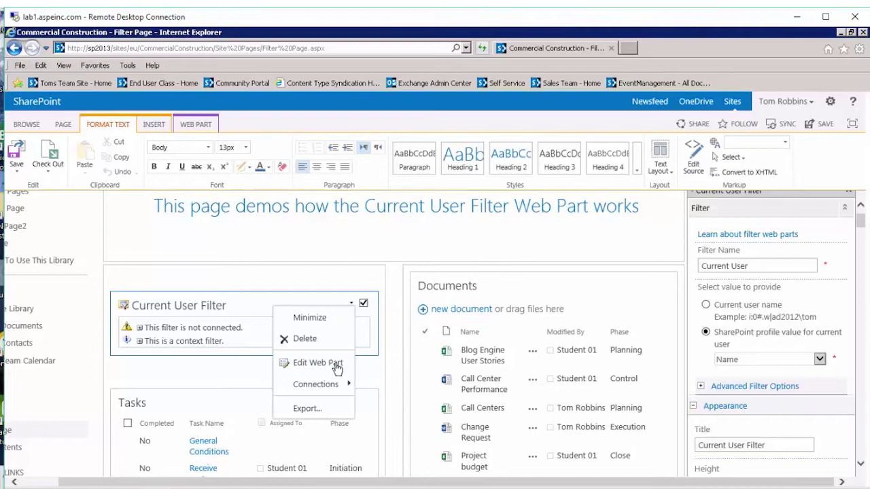
{"action": "mouse_move", "coordinate": [335, 386]}
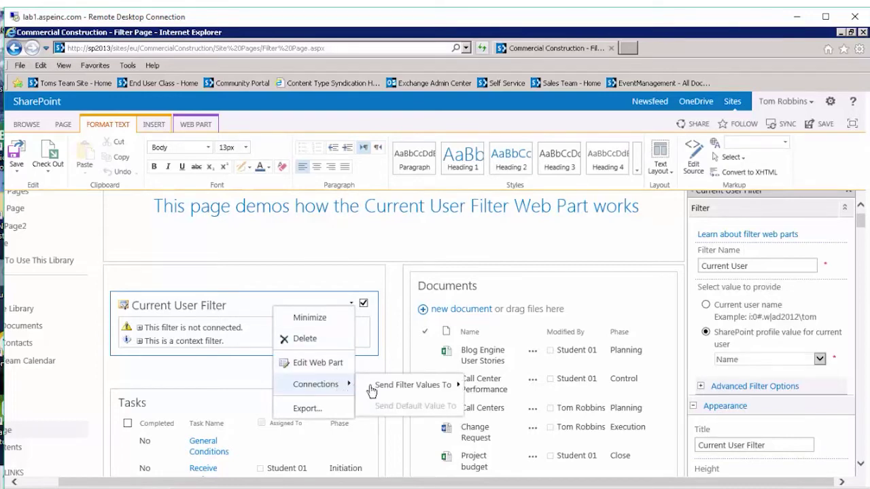
{"action": "mouse_move", "coordinate": [391, 385]}
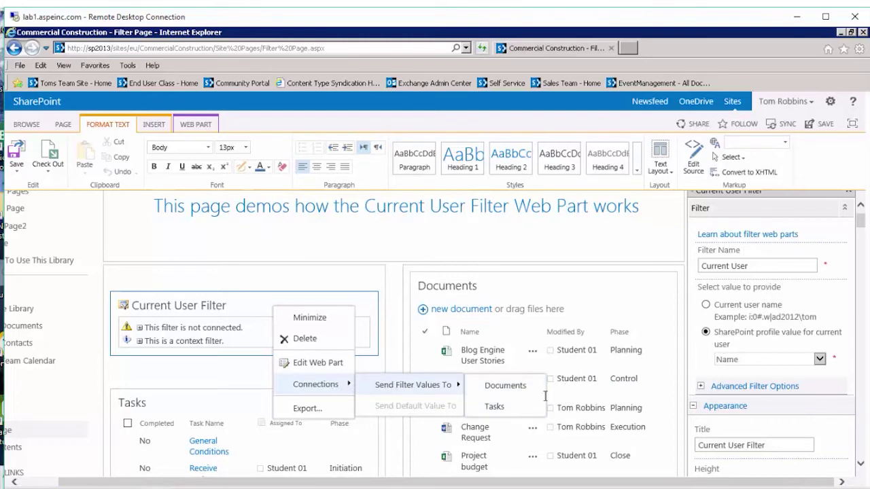
{"action": "left_click", "coordinate": [509, 387]}
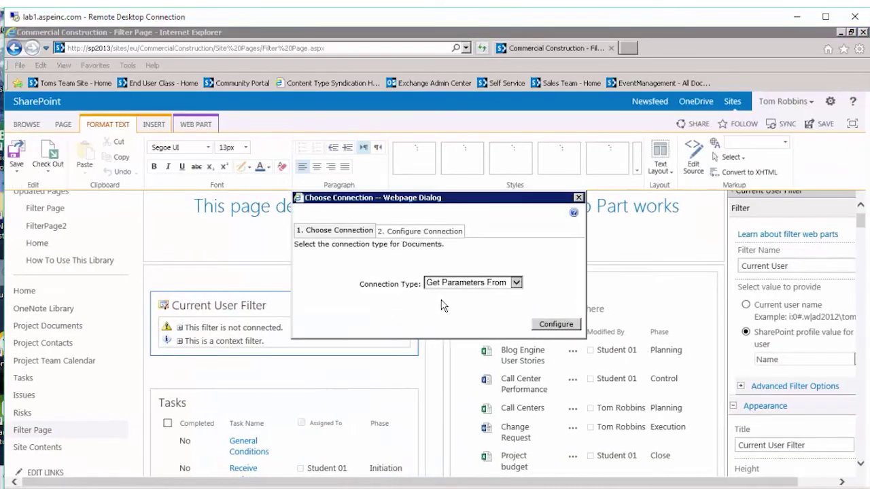
{"action": "left_click", "coordinate": [455, 286]}
{"action": "left_click", "coordinate": [456, 294]}
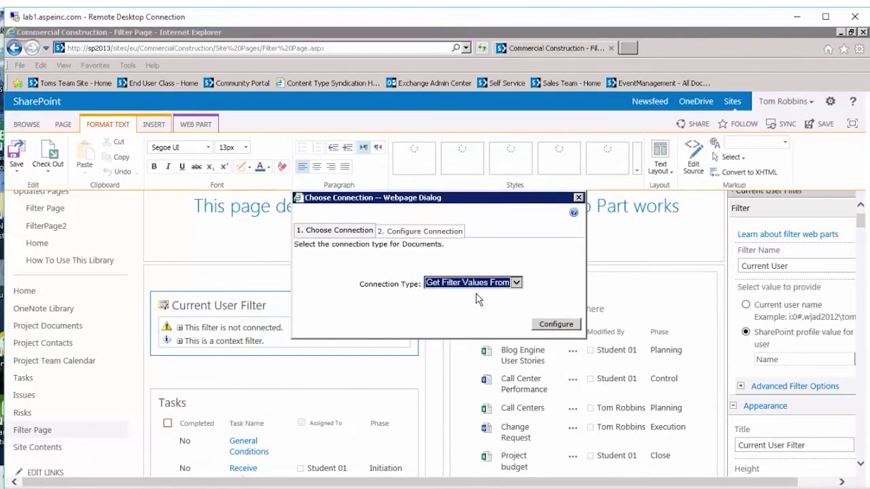
{"action": "left_click", "coordinate": [554, 326]}
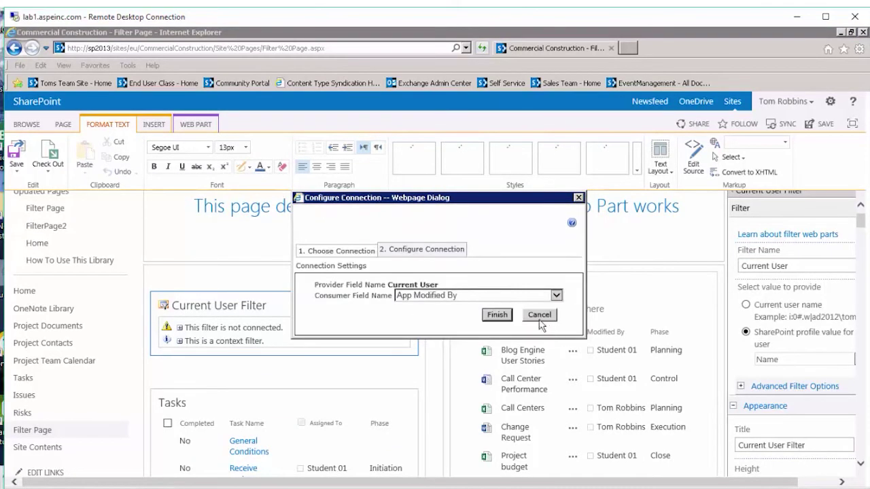
{"action": "left_click", "coordinate": [444, 296]}
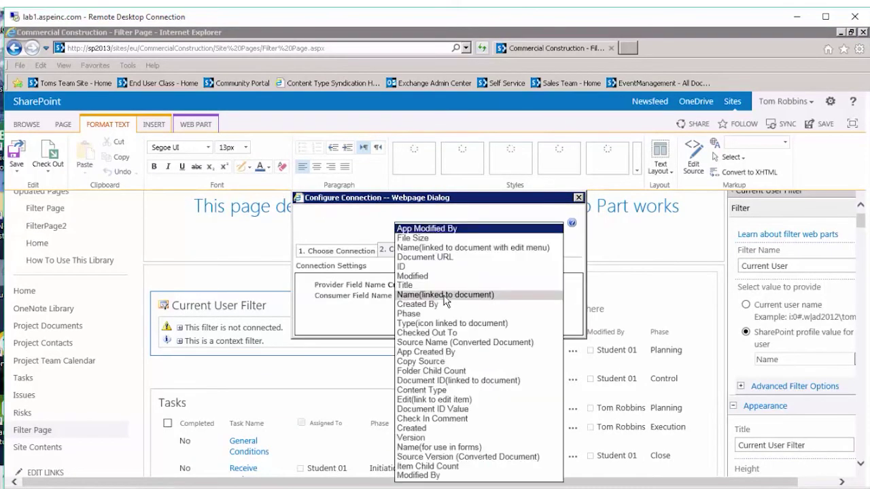
{"action": "left_click", "coordinate": [421, 476]}
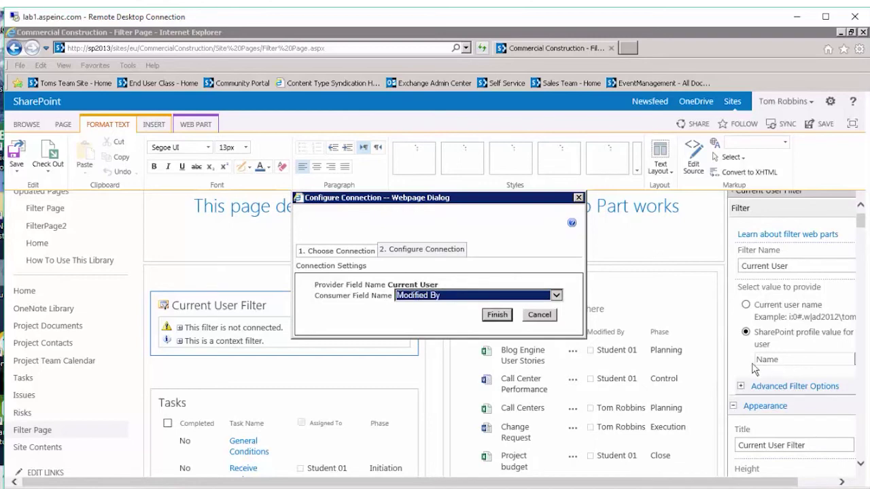
{"action": "left_click", "coordinate": [501, 314]}
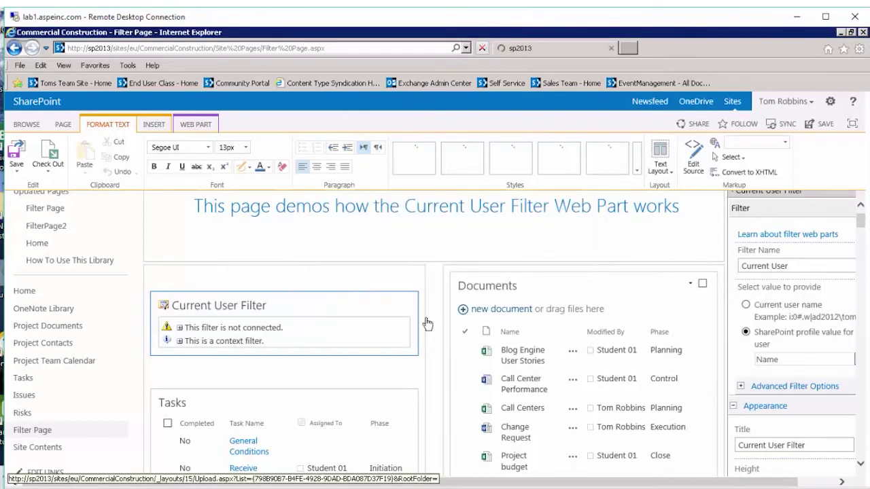
Send the filter values to Tasks as Get Filter Values From, filtering on the Assigned To field
{"action": "left_click", "coordinate": [391, 303]}
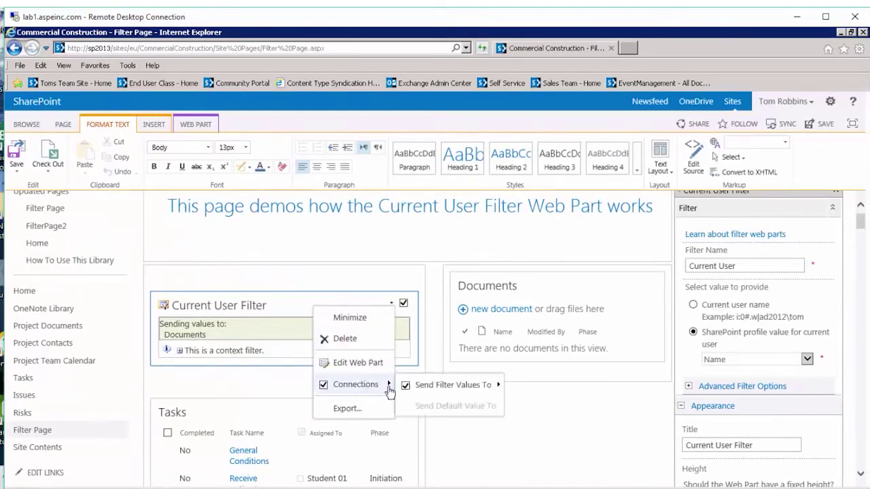
{"action": "mouse_move", "coordinate": [498, 386]}
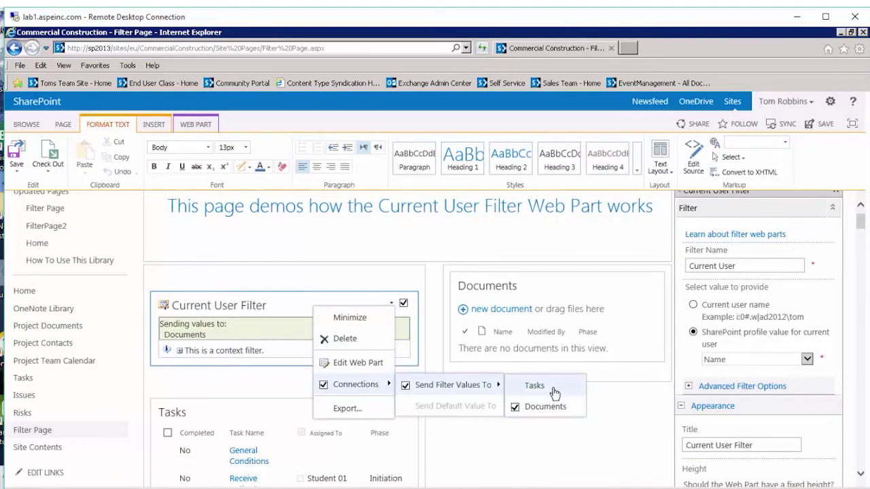
{"action": "left_click", "coordinate": [534, 385]}
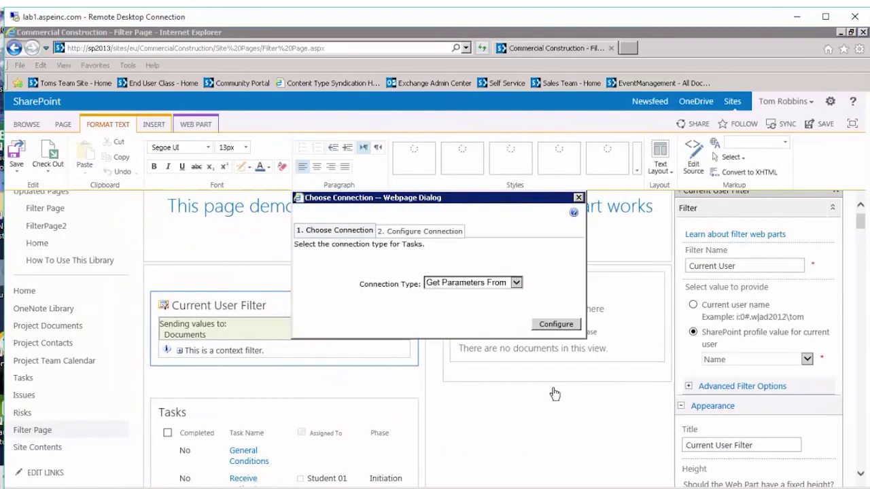
{"action": "left_click", "coordinate": [452, 283]}
{"action": "left_click", "coordinate": [455, 293]}
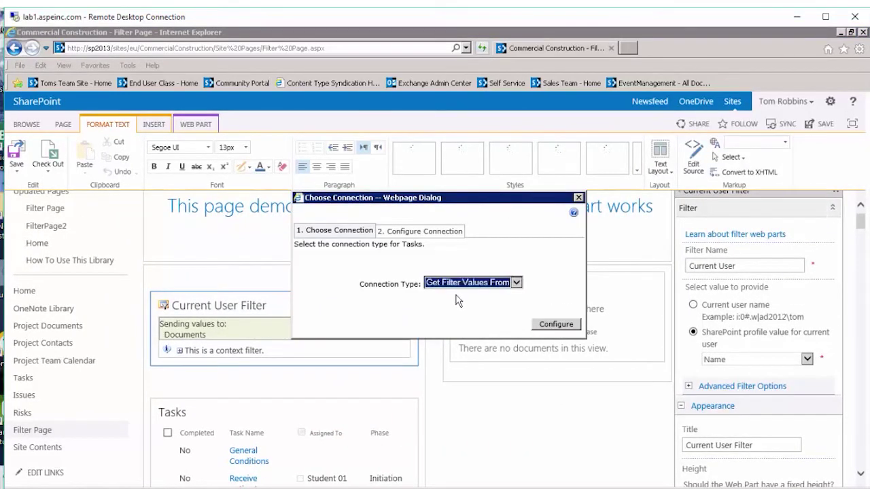
{"action": "left_click", "coordinate": [556, 324]}
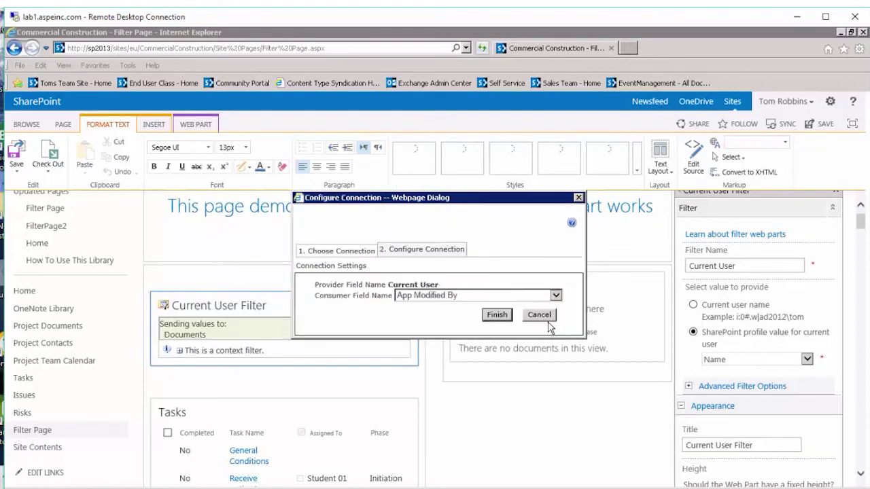
{"action": "left_click", "coordinate": [439, 297]}
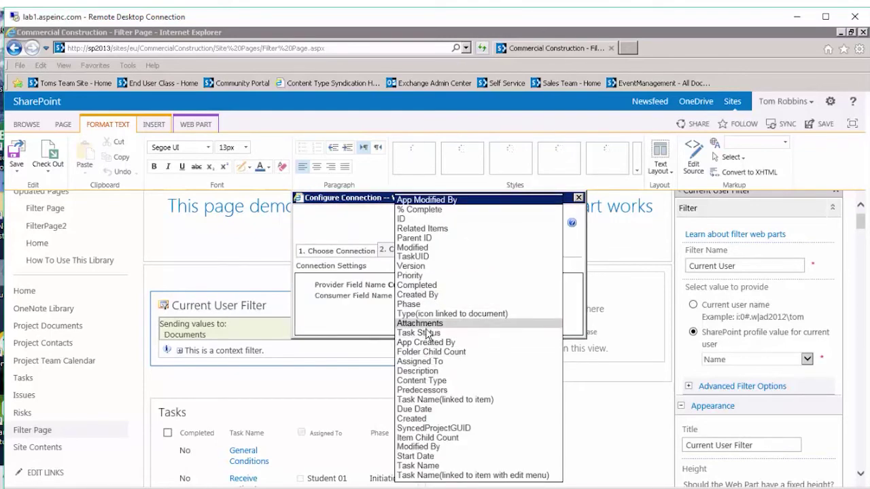
{"action": "left_click", "coordinate": [425, 361]}
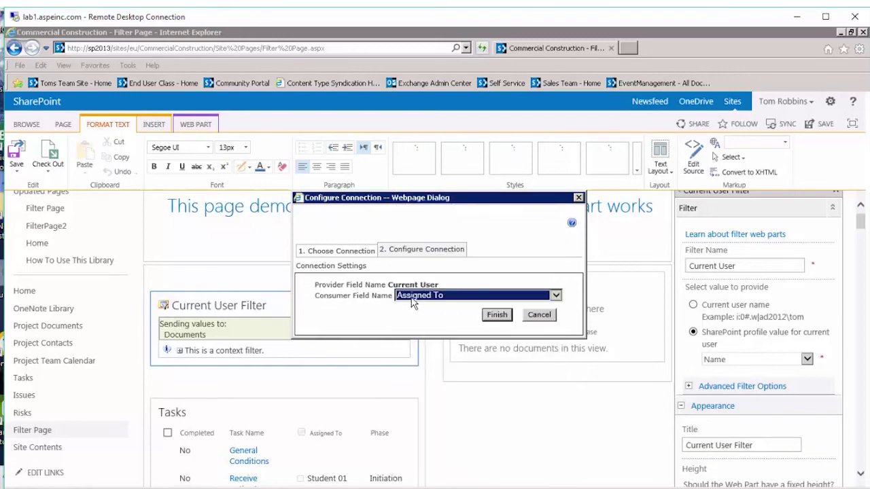
{"action": "left_click", "coordinate": [497, 314]}
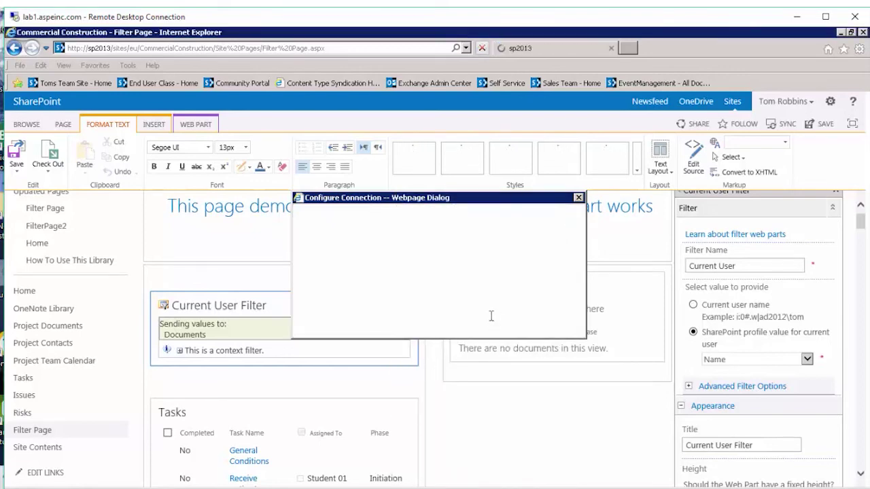
Apply the filter web part settings with OK at the bottom of the tool pane
{"action": "left_click", "coordinate": [862, 476]}
{"action": "scroll", "coordinate": [861, 476], "scroll_direction": "down", "scroll_amount": 3}
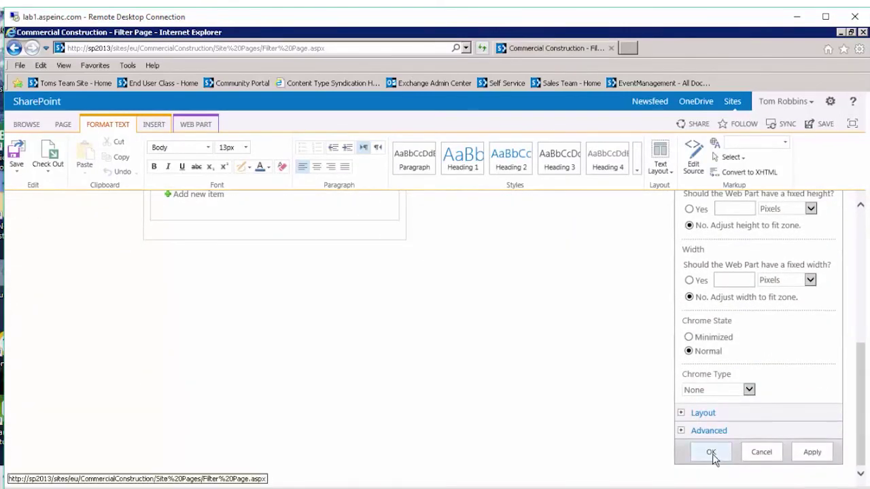
{"action": "left_click", "coordinate": [711, 453]}
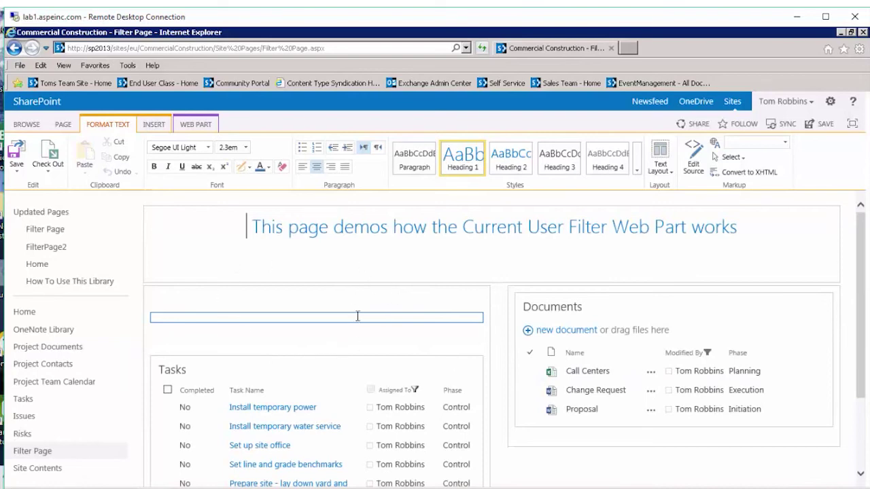
Save the Filter Page from the ribbon and exit edit mode
{"action": "left_click", "coordinate": [16, 153]}
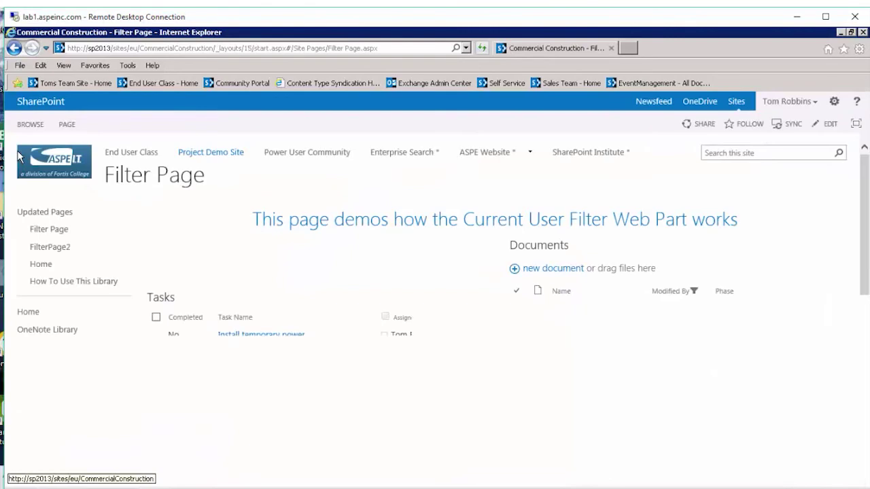